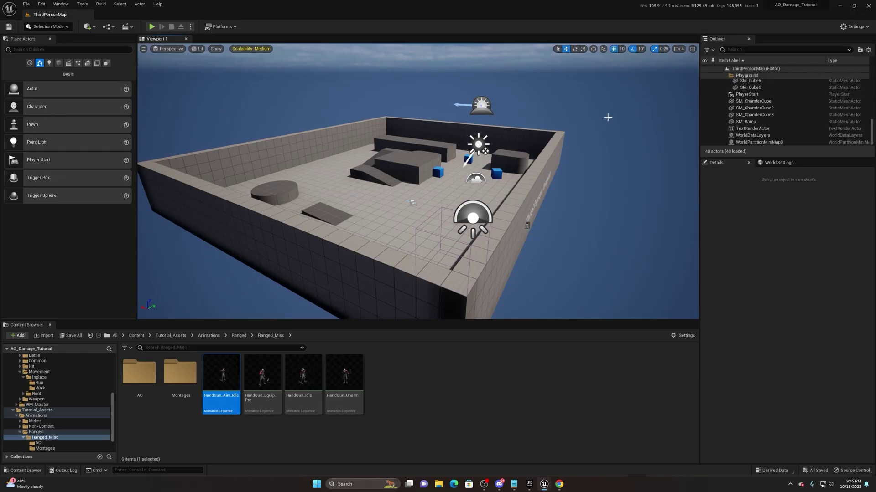
Orbit the camera around the ThirdPersonMap level in the AO_Damage_Tutorial editor.
right_click_drag(606, 117, 606, 117)
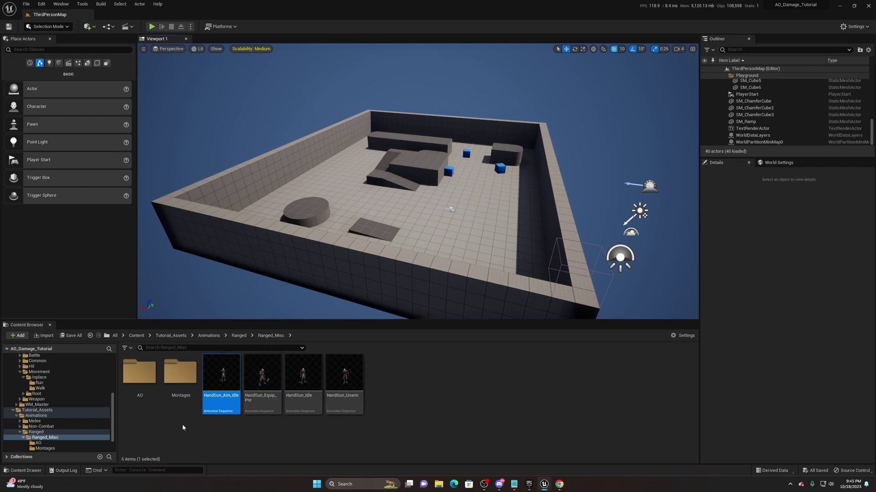
double_click(228, 370)
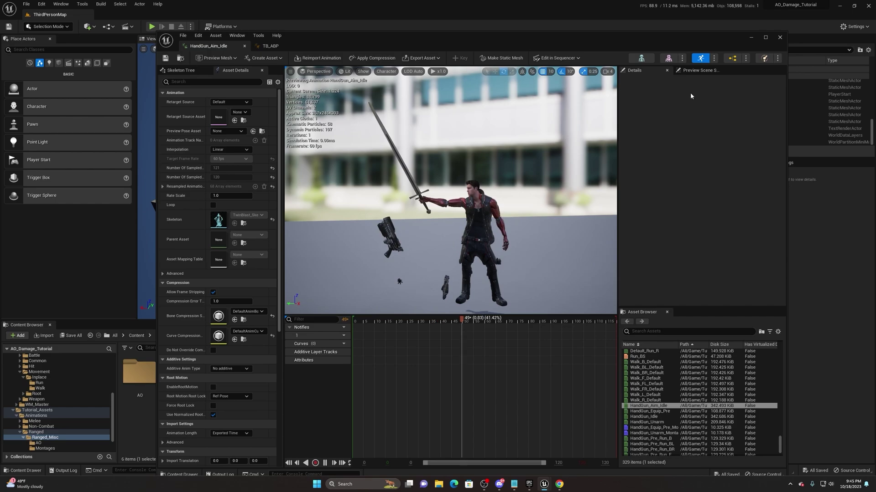
left_click(779, 37)
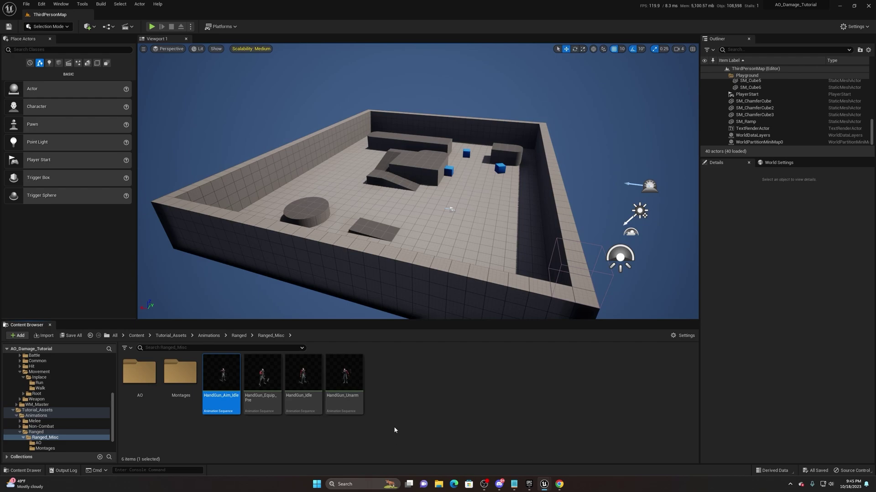
double_click(228, 384)
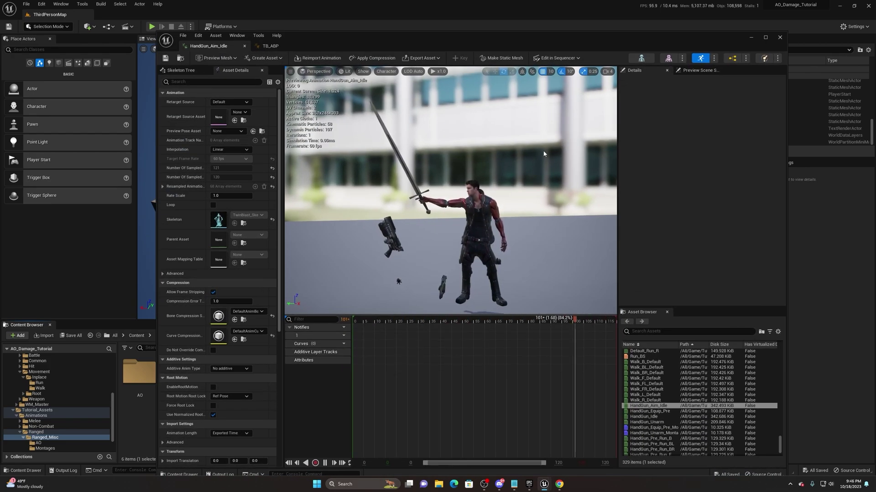
left_click(753, 38)
left_click(359, 452)
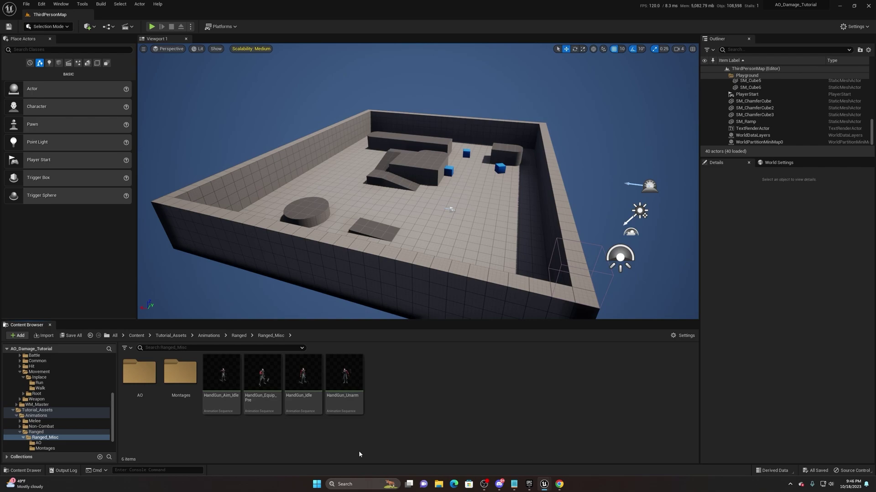
Duplicate HandGun_Aim_Idle as AO_ and move it into the AO folder.
left_click(216, 386)
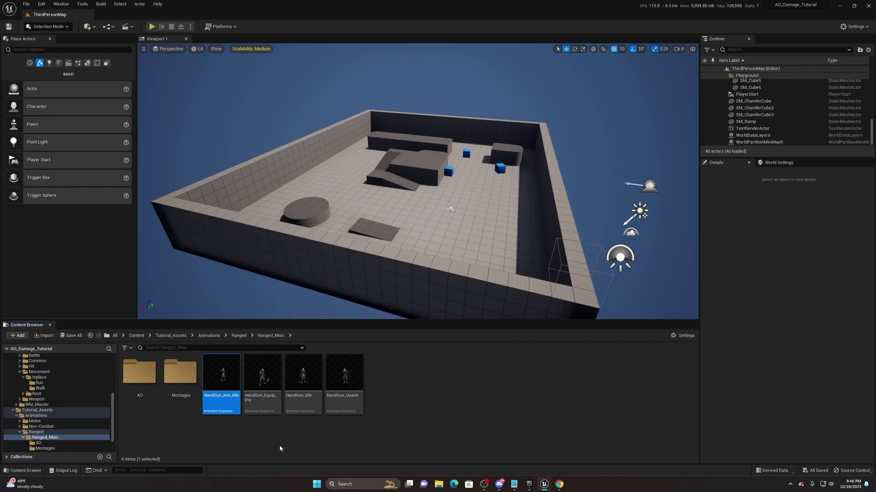
key("ctrl+d")
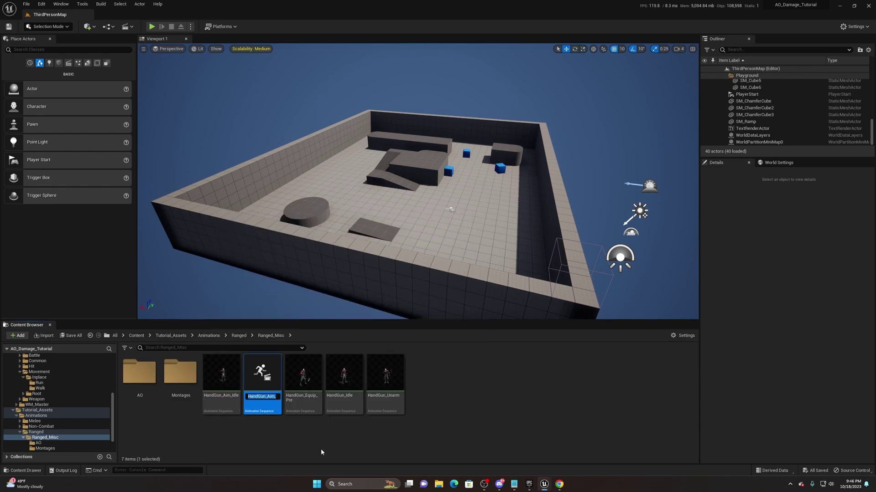
type("AO_")
key("Return")
left_click_drag(222, 373, 145, 368)
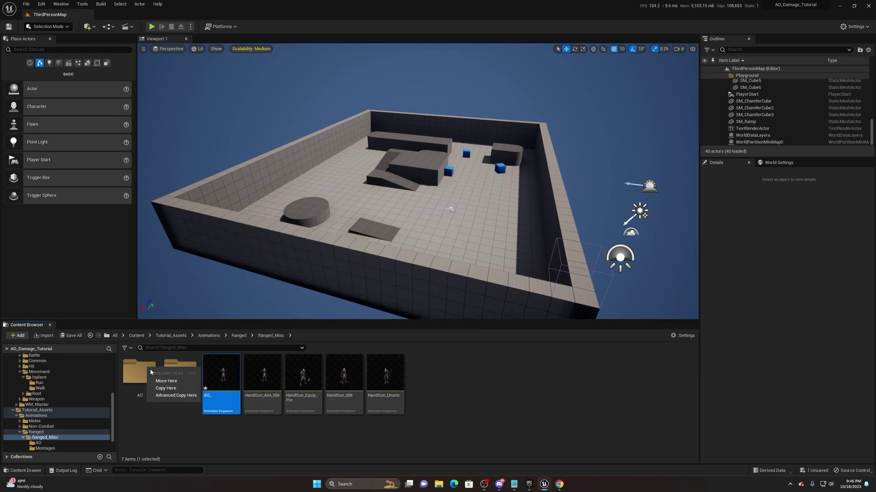
left_click(165, 381)
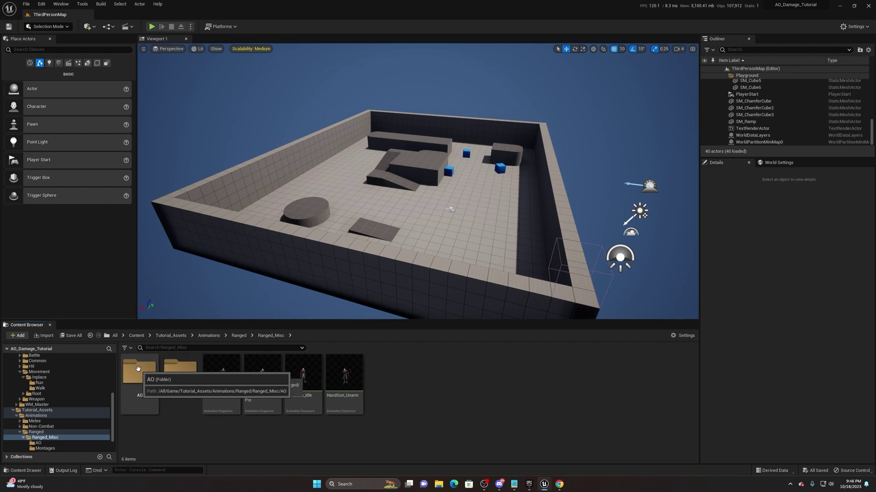
Inside the AO folder, duplicate AO_ and name the copy AO_C.
double_click(140, 369)
left_click(269, 336)
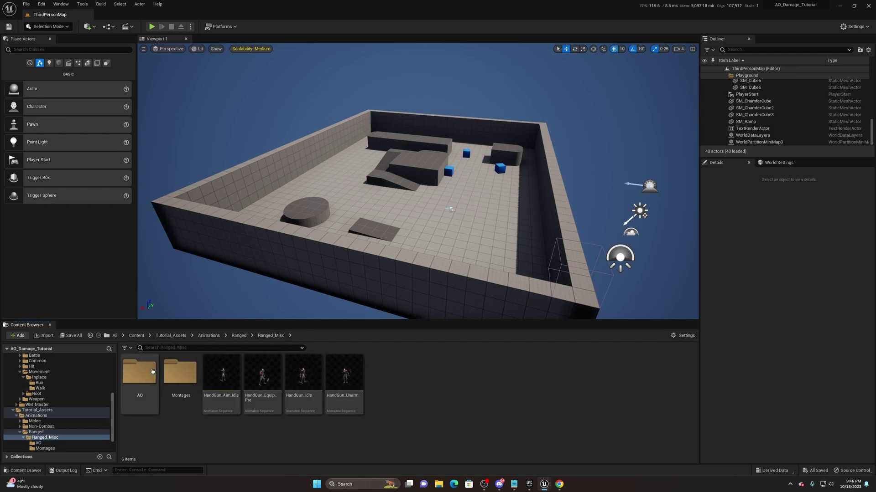
double_click(142, 375)
mouse_move(144, 378)
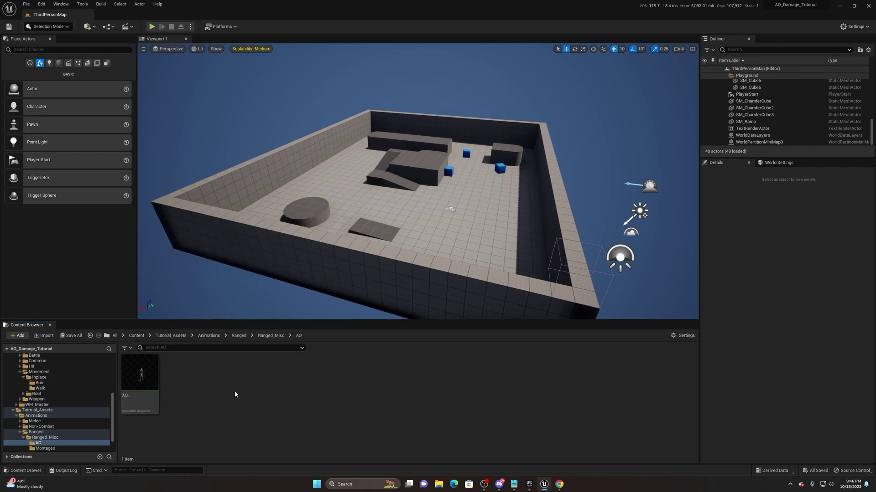
left_click(140, 376)
key("ctrl+d")
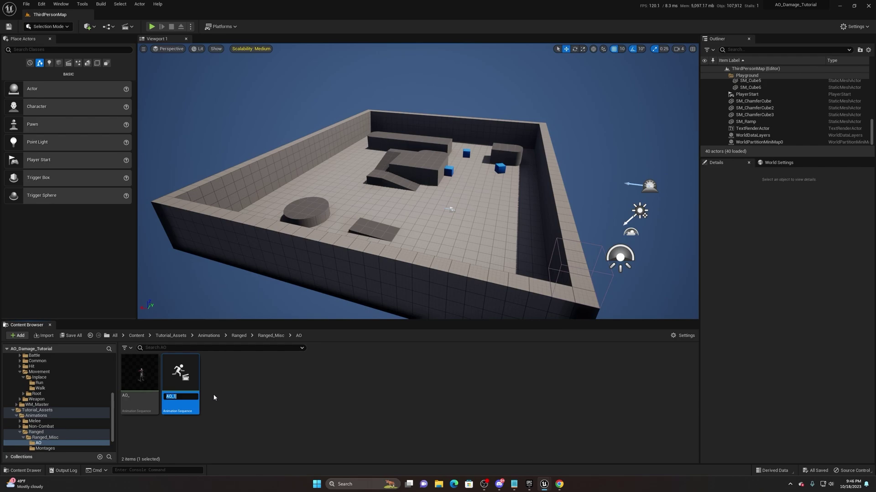
type("AO_C")
key("Return")
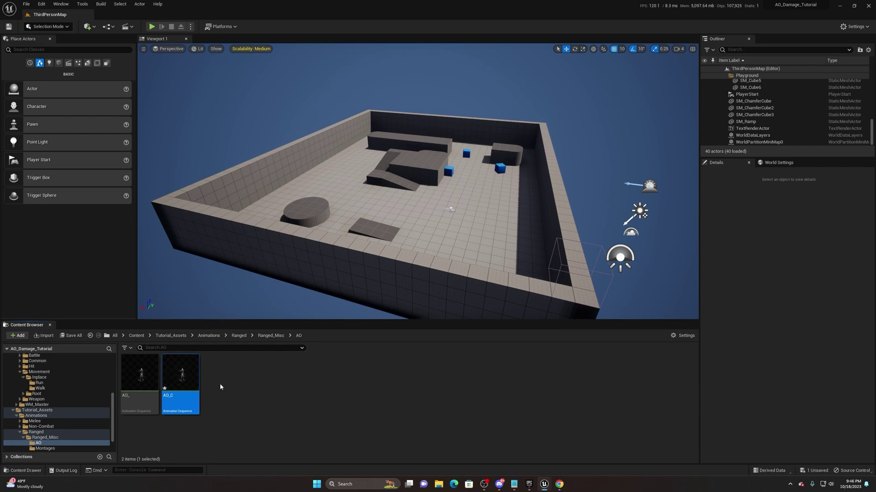
left_click(140, 376)
Duplicate AO_ as AO_1, open it, and select spine_01 at frame 0.
key("ctrl+d")
double_click(184, 373)
left_click_drag(494, 39, 547, 19)
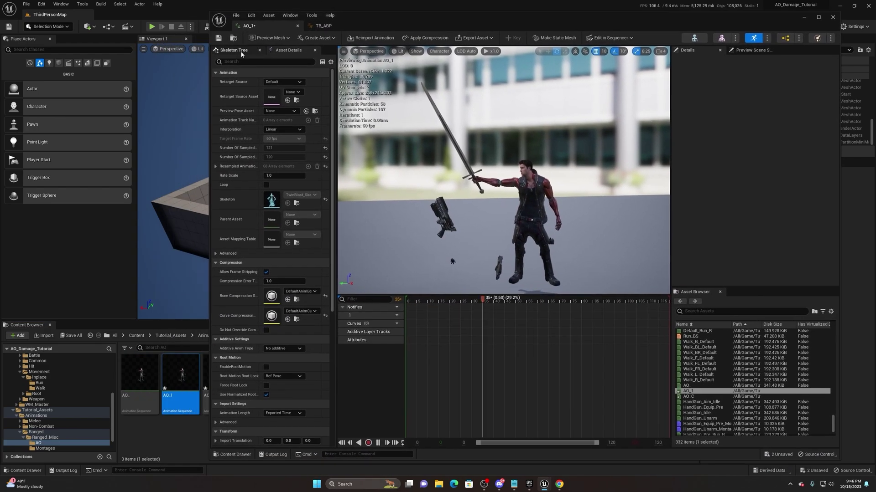
left_click(234, 50)
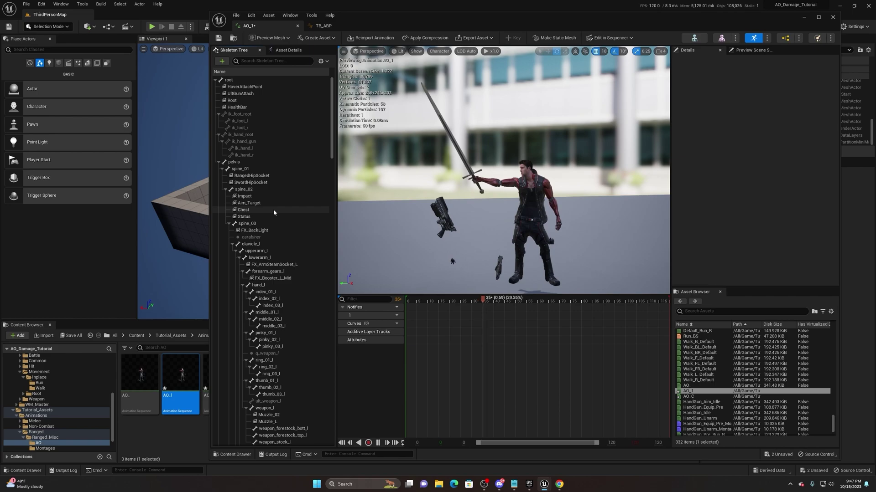
left_click(240, 169)
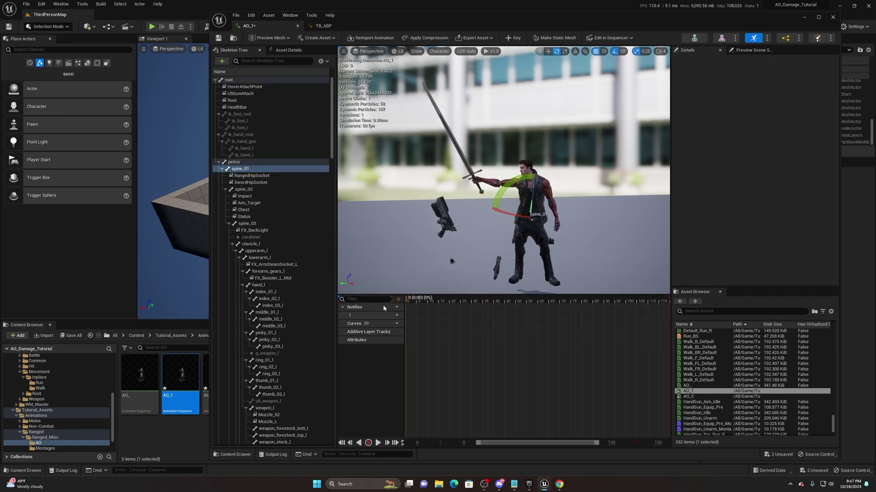
left_click(408, 300)
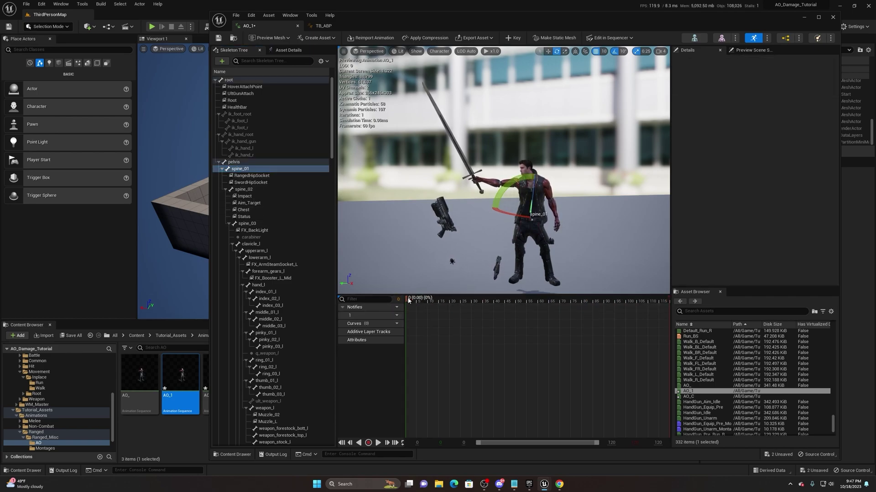
left_click(272, 170)
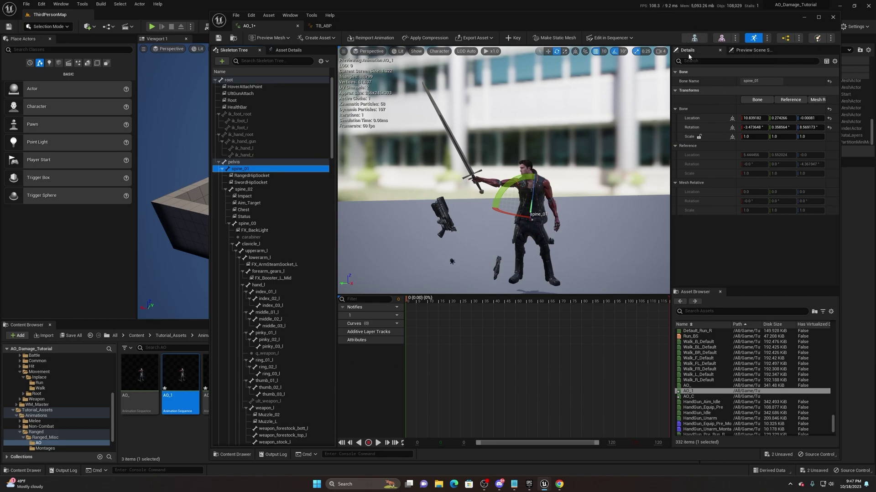
Add +90 to spine_01's X rotation so the character bends forward.
left_click(732, 128)
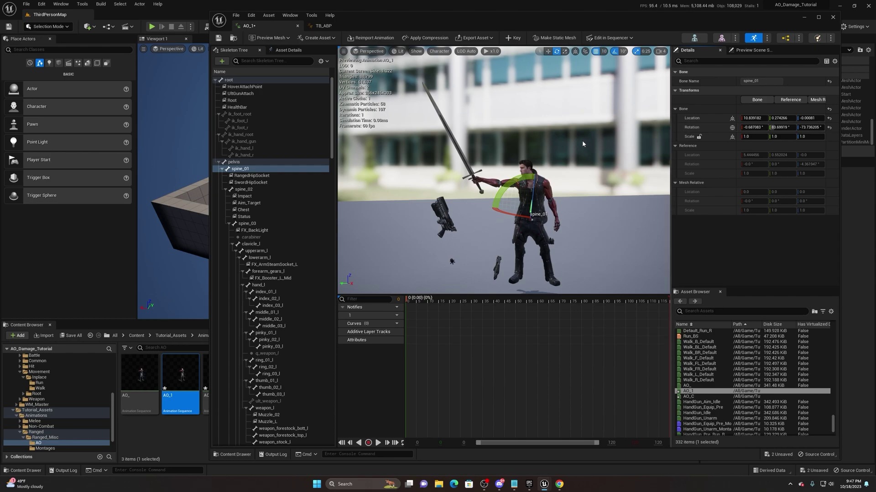
left_click(755, 127)
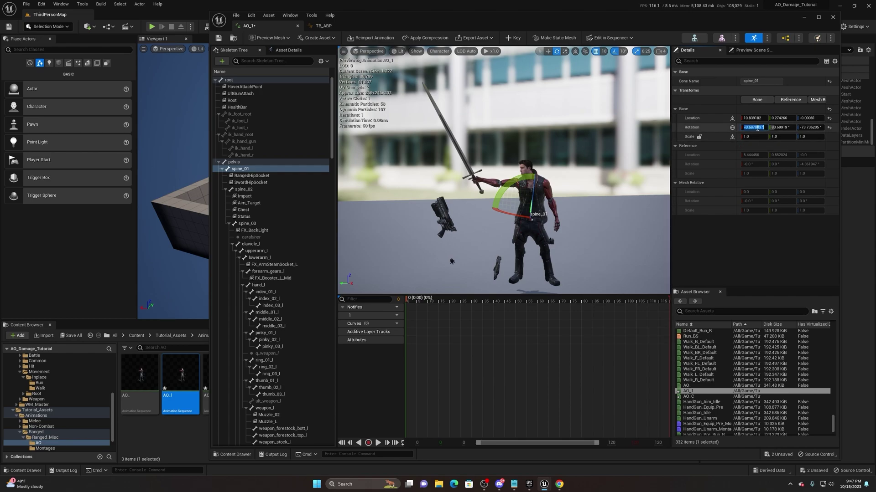
key("Return")
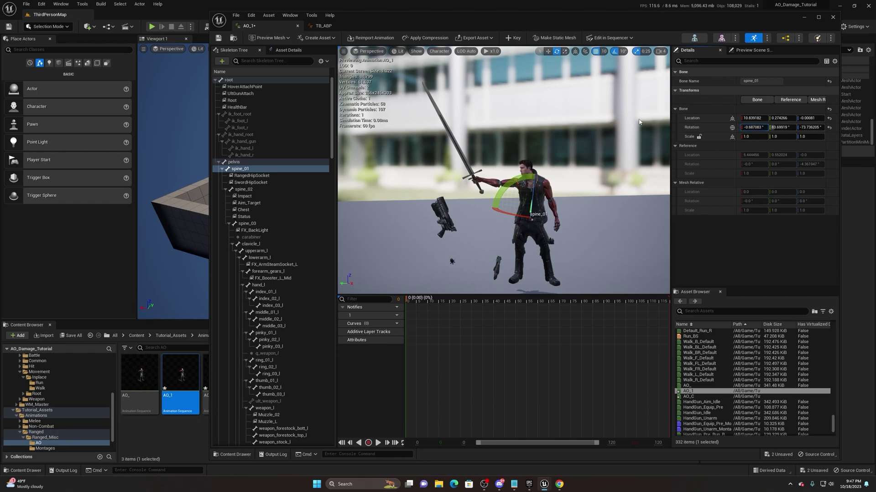
type("+90")
key("Return")
left_click_drag(506, 147, 458, 111)
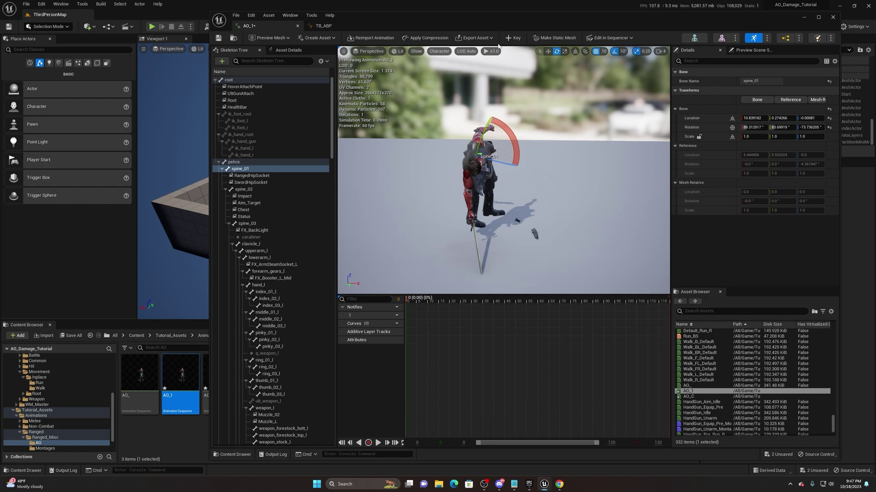
Key spine_01's rotation as an additive track and rename AO_1 to AO_D.
left_click(513, 38)
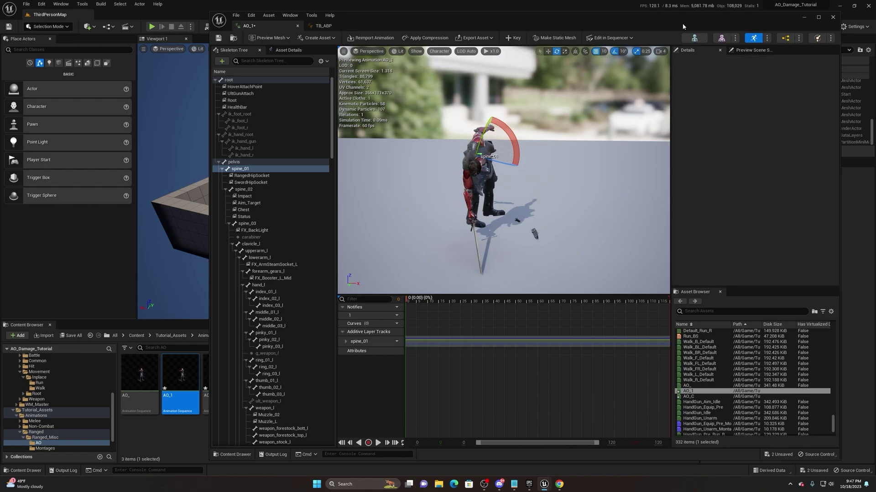
left_click_drag(688, 23, 737, 43)
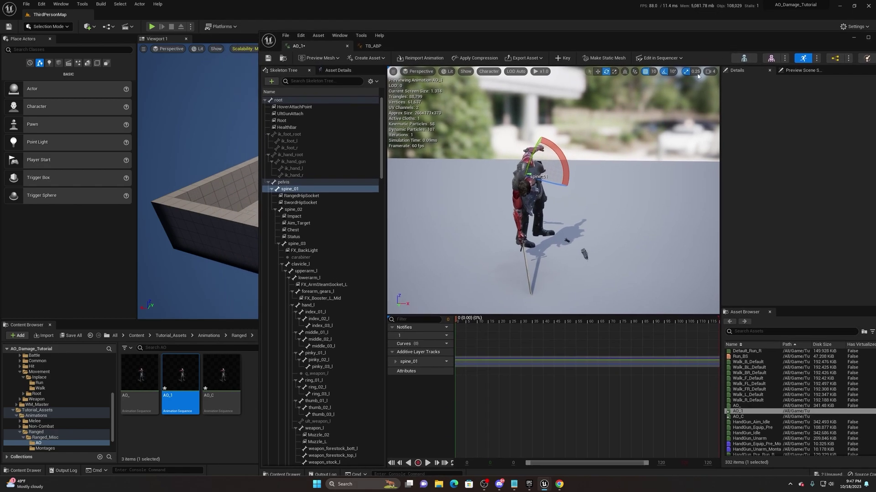
left_click(188, 396)
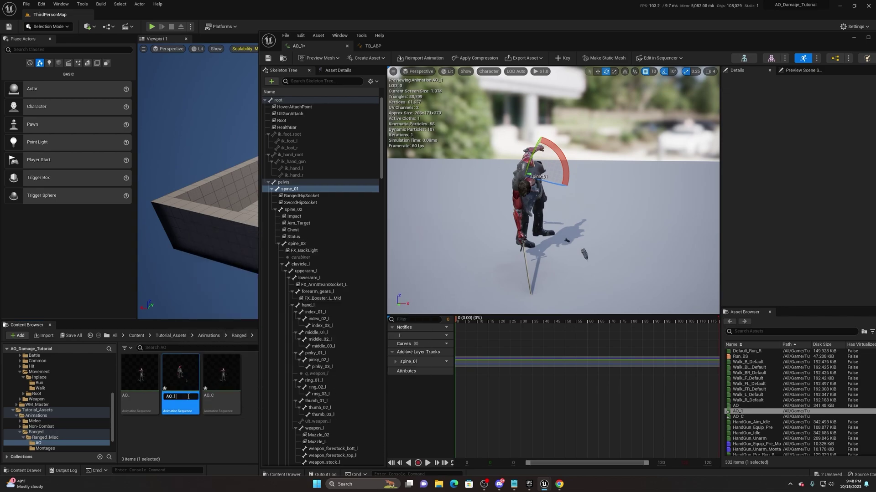
key("BackSpace")
type("D")
key("Return")
Duplicate AO_ as AO_U, open it, and select the spine_01 bone.
left_click(144, 375)
key("ctrl+d")
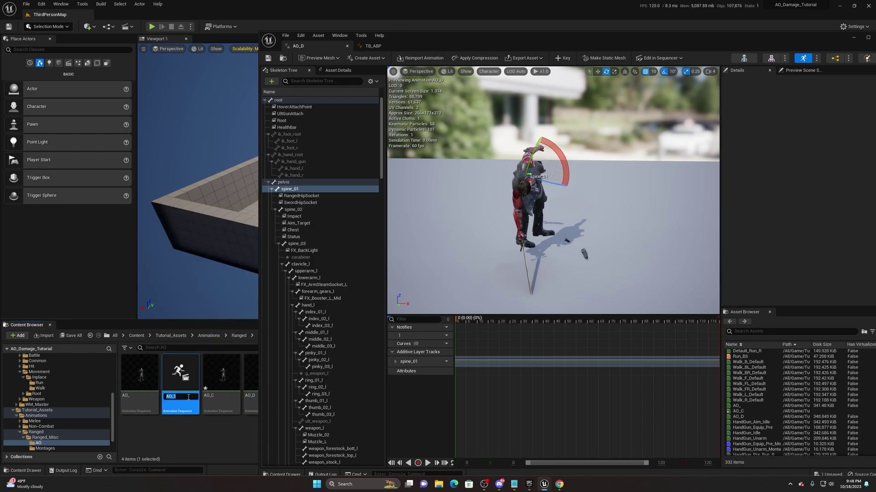
key("BackSpace")
type("U")
key("Return")
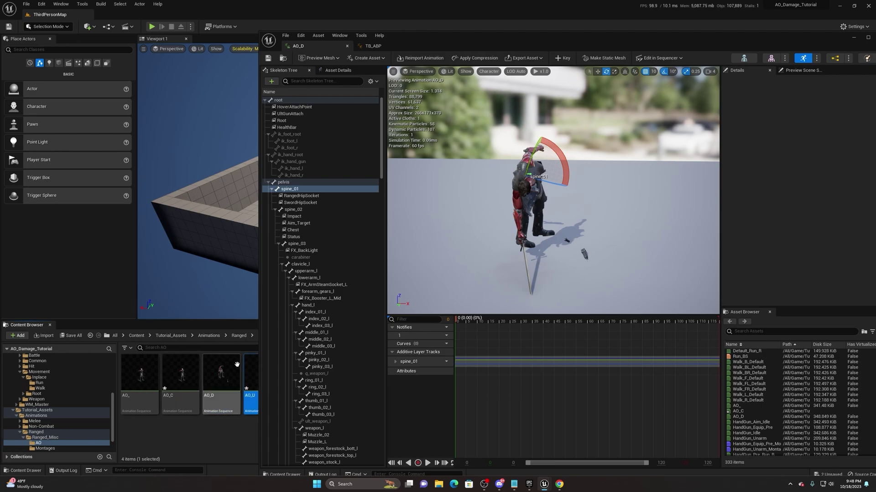
double_click(251, 378)
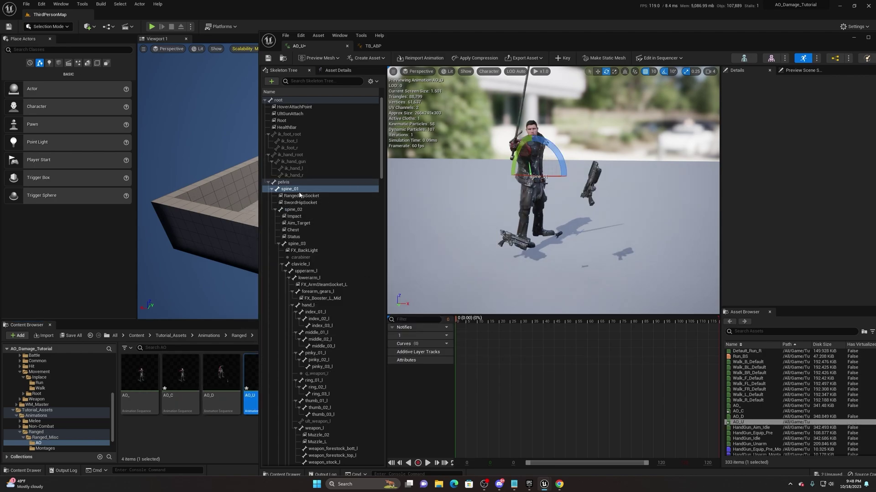
left_click(292, 190)
left_click_drag(524, 42, 425, 35)
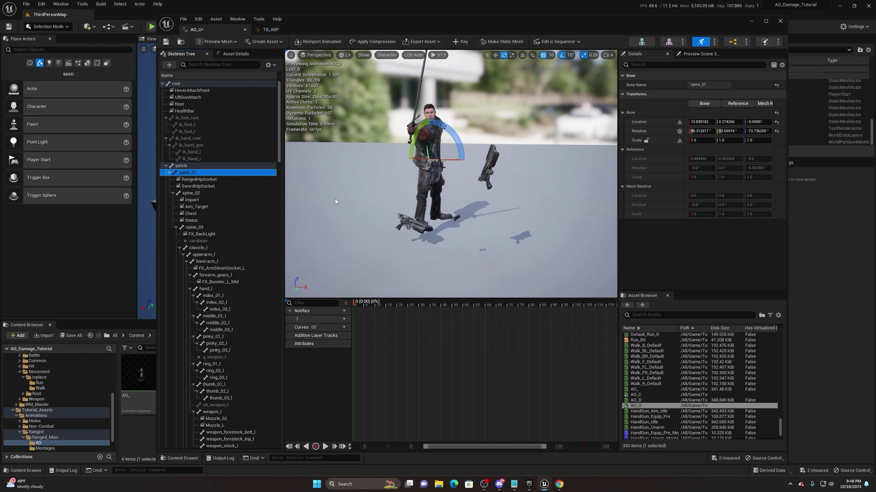
Set AO_U's spine_01 X rotation to -0.687083 so the character leans back.
key("f")
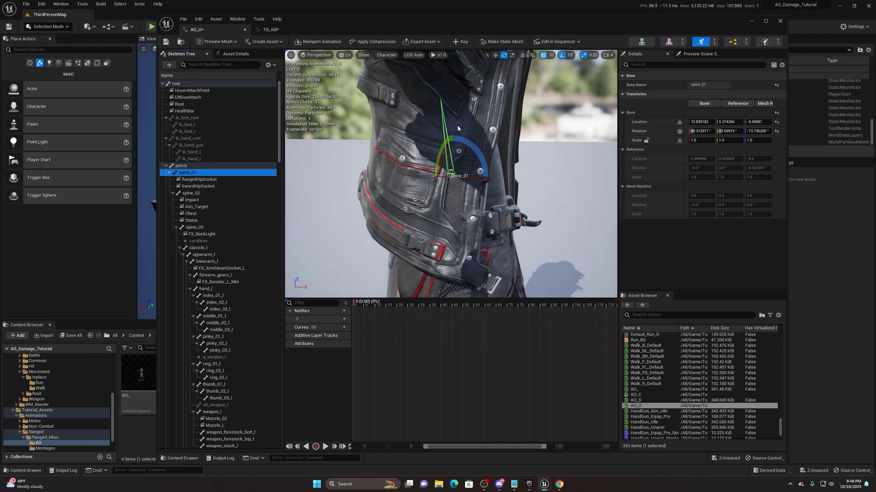
scroll(451, 173, "down", 3)
left_click_drag(452, 173, 509, 174)
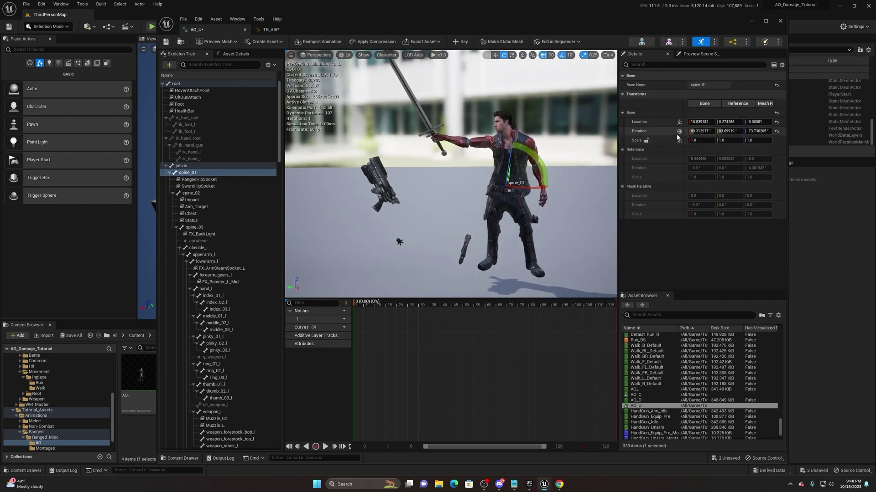
left_click(701, 131)
left_click(701, 132)
key("ctrl+a")
type("0")
key("Return")
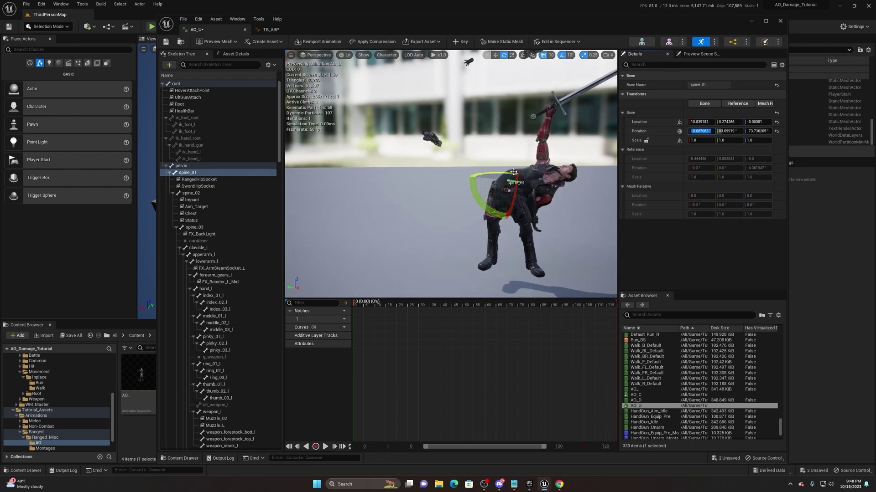
Key spine_01 as an additive layer track and return to the AO_U tab.
left_click(461, 43)
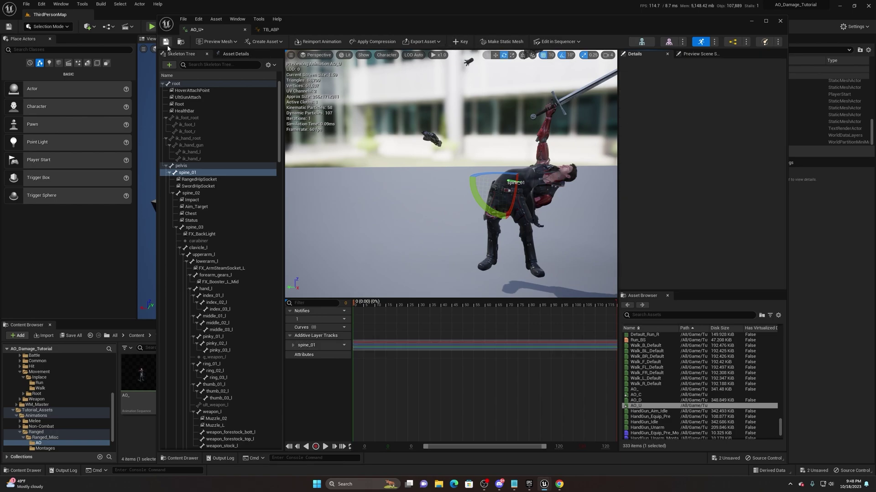
left_click_drag(270, 29, 223, 32)
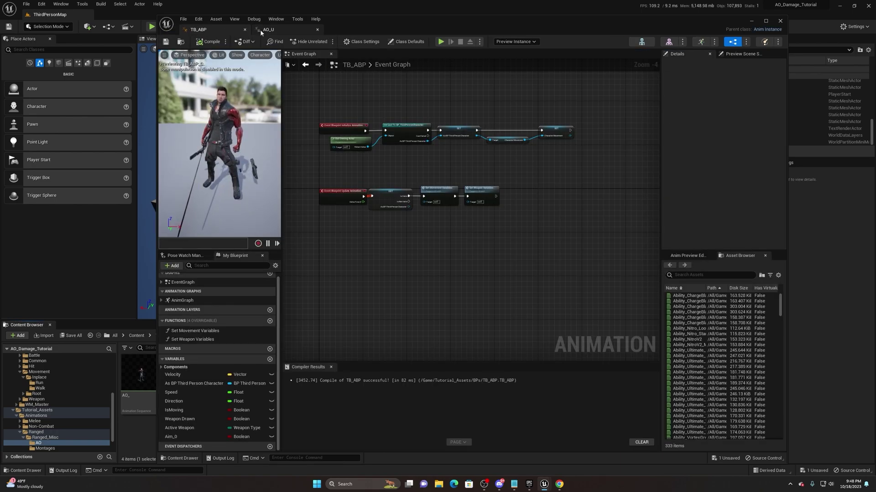
left_click(260, 29)
Duplicate AO_ as AO_1, open it, and select the spine_01 bone.
left_click(139, 380)
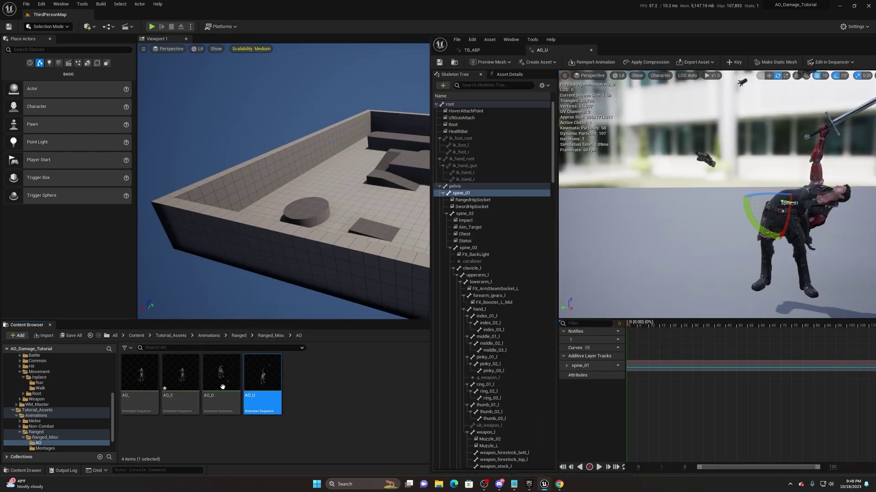
key("ctrl+d")
key("Return")
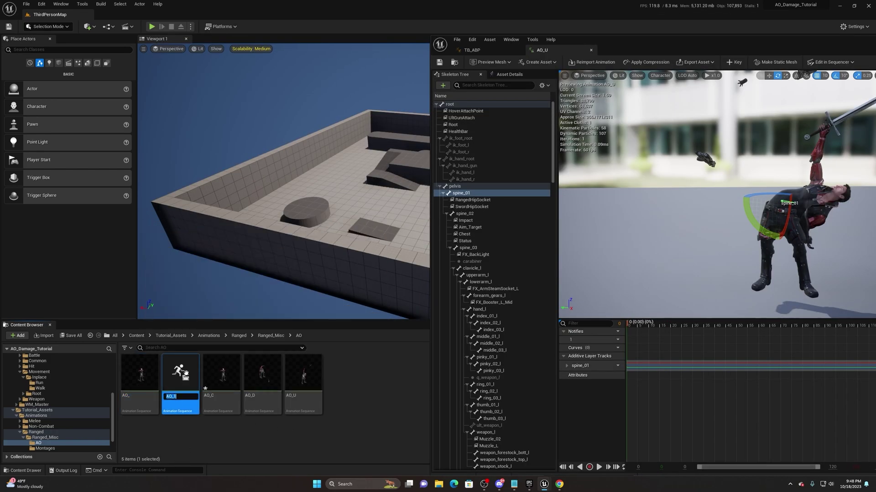
double_click(187, 381)
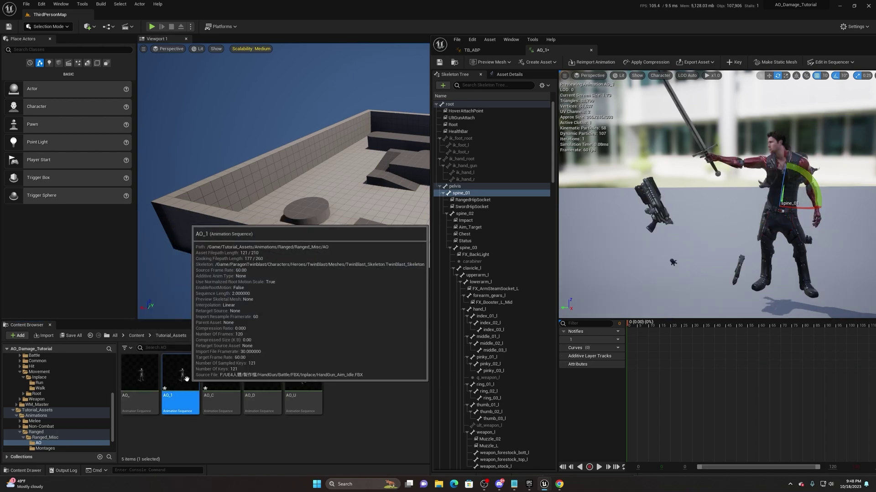
left_click_drag(679, 42, 410, 25)
left_click(194, 178)
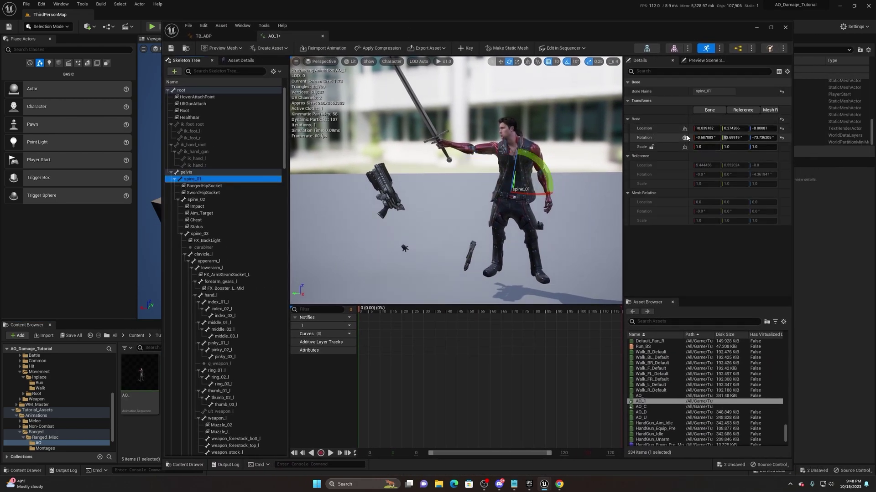
Add +90 to spine_01's Z rotation (16.26) and key it additively.
left_click(761, 137)
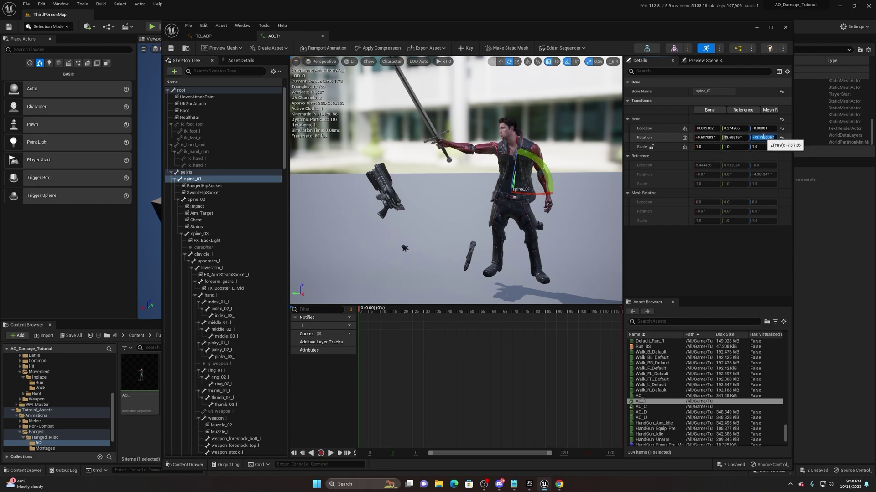
left_click(763, 137)
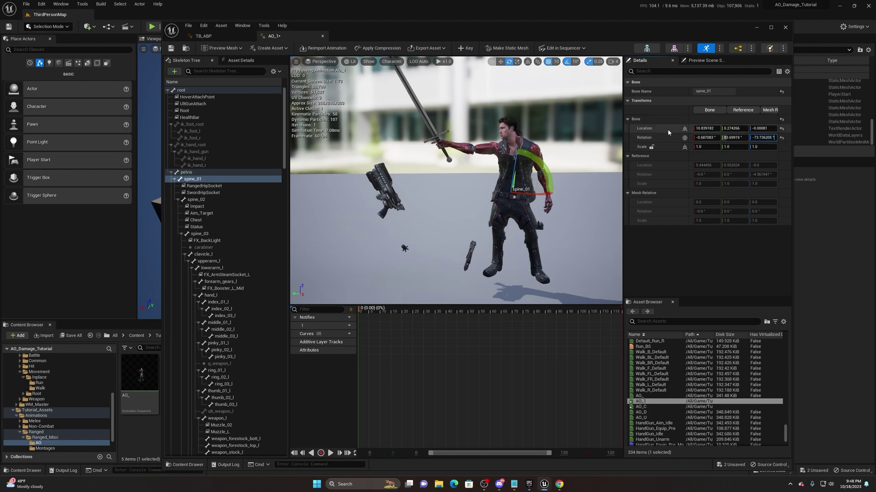
type("+90")
key("Return")
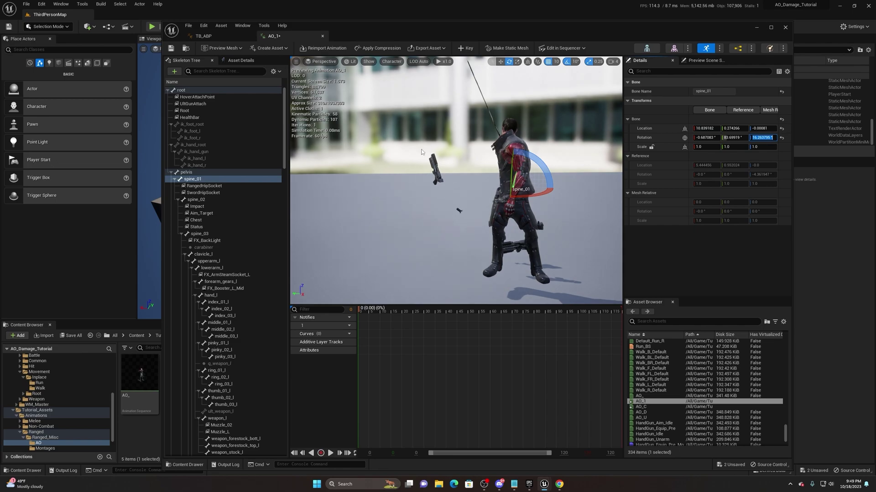
left_click(467, 48)
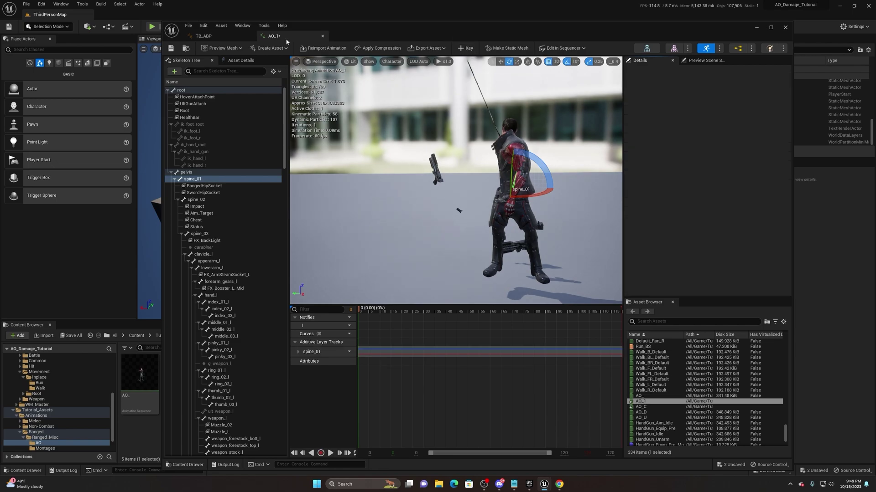
left_click_drag(387, 37, 581, 51)
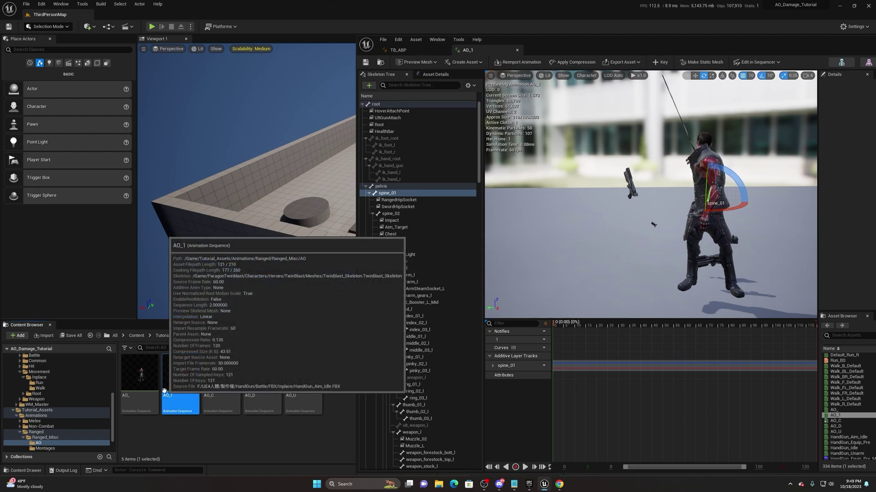
Rename the turned AO_1 pose to AO_R.
key("F2")
key("Right")
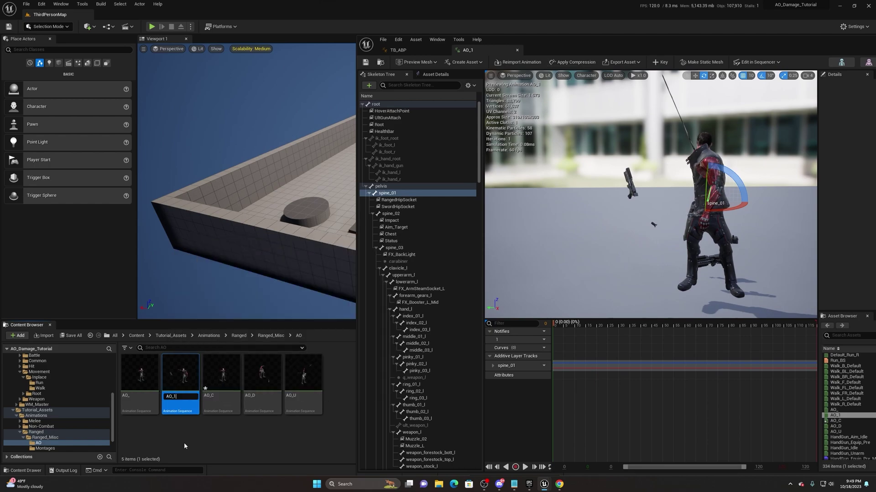
key("BackSpace")
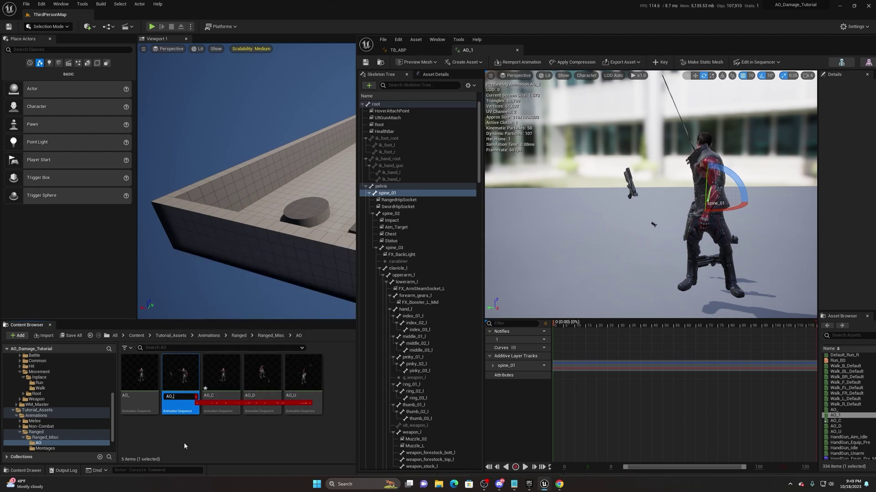
type("R")
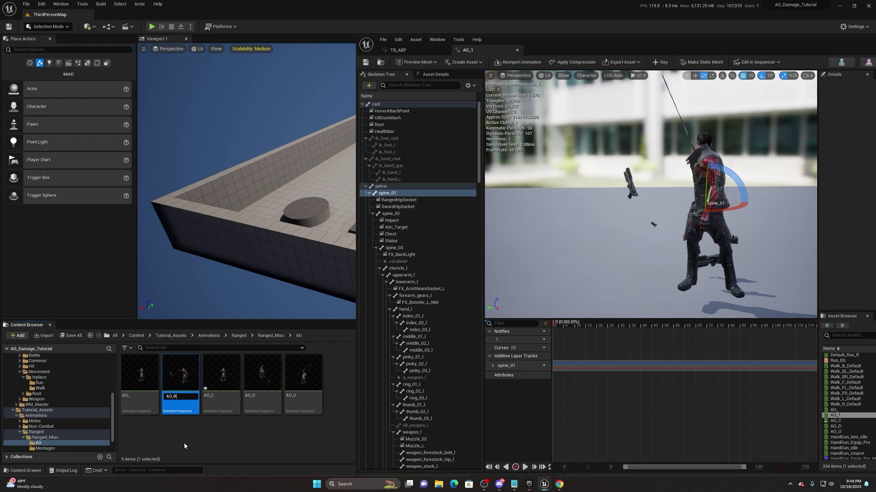
key("Return")
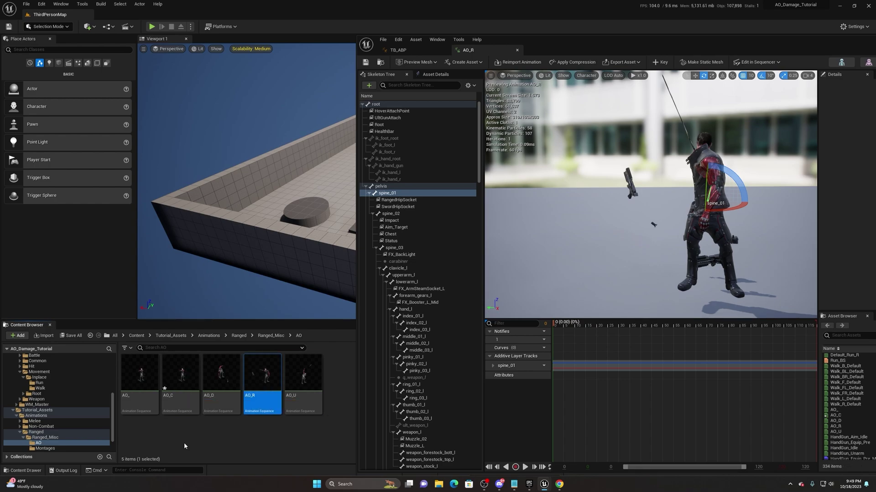
Duplicate AO_ as AO_L and open it in the animation editor.
left_click(141, 383)
key("ctrl+d")
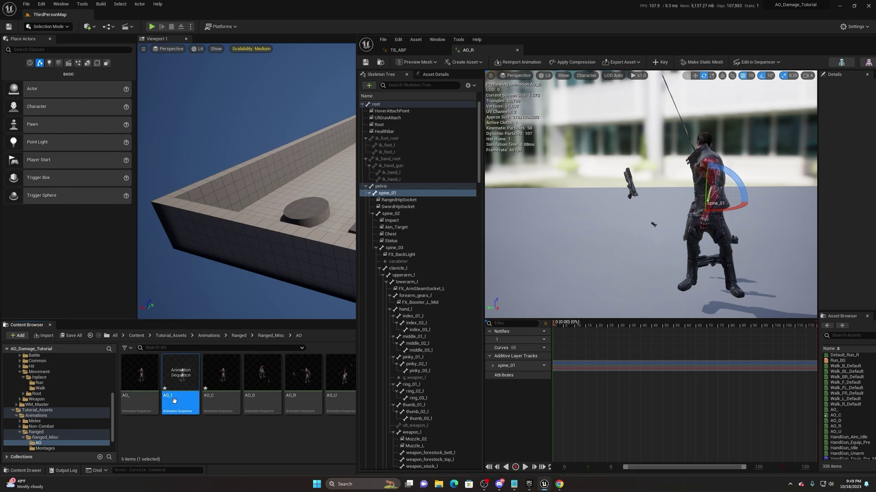
left_click(181, 397)
key("BackSpace")
type("L")
key("Return")
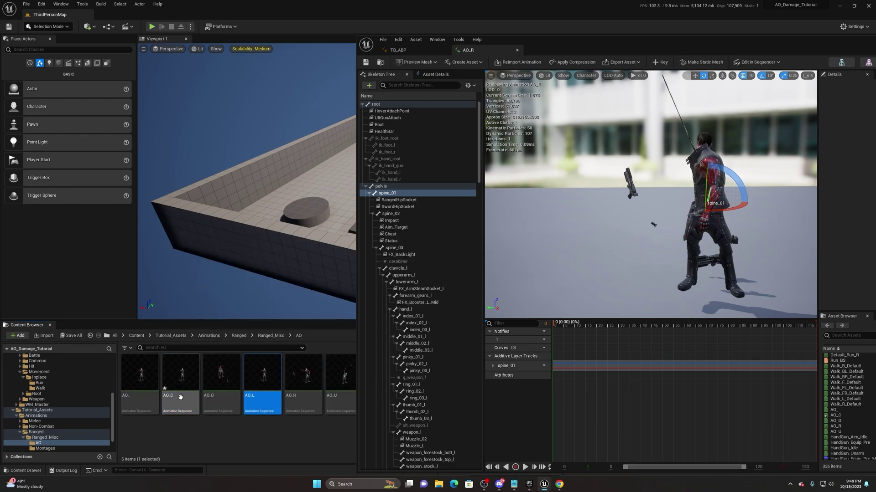
double_click(262, 374)
Set AO_L's spine_01 Z rotation to -73.736205, key it additively, and minimize the editor.
left_click_drag(738, 43, 529, 21)
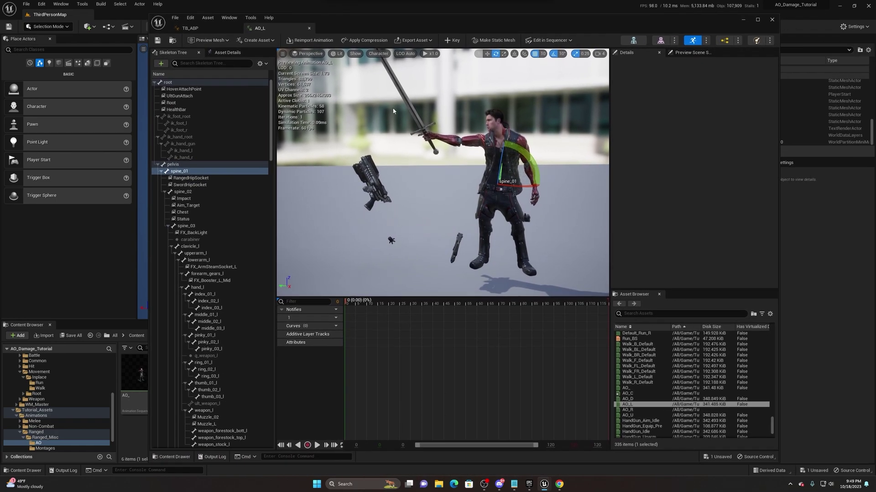
left_click(196, 172)
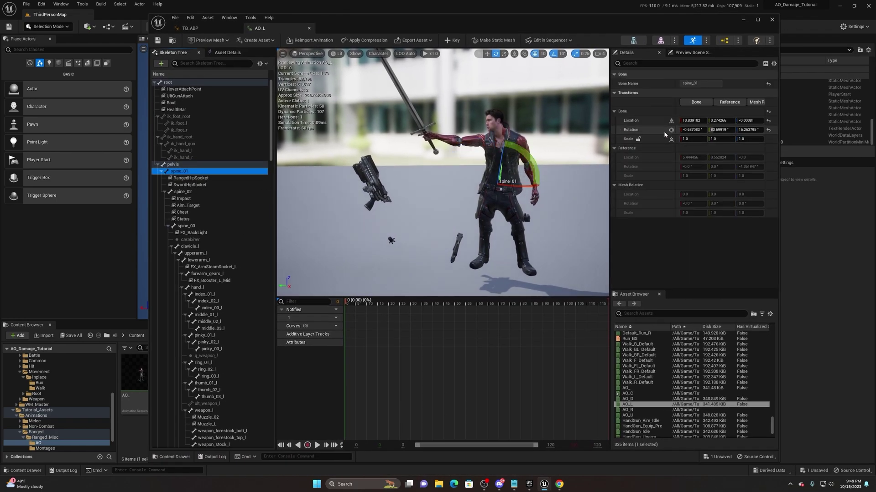
left_click(748, 130)
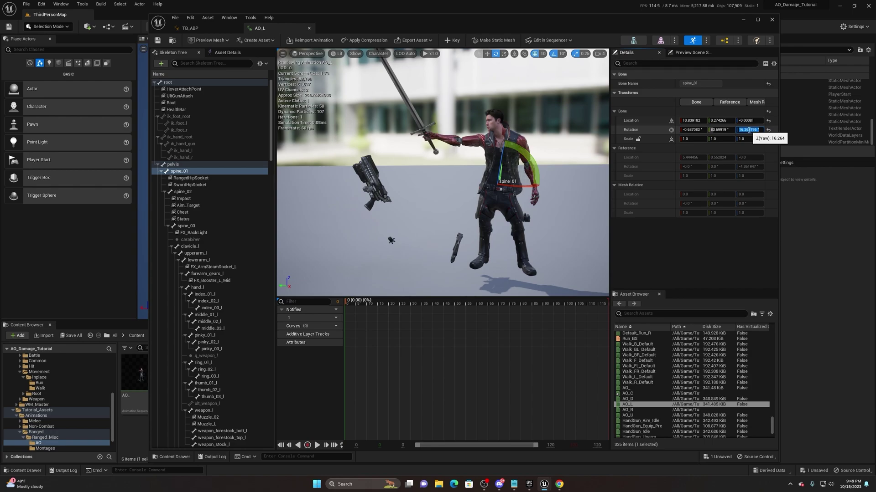
type("-90")
key("Return")
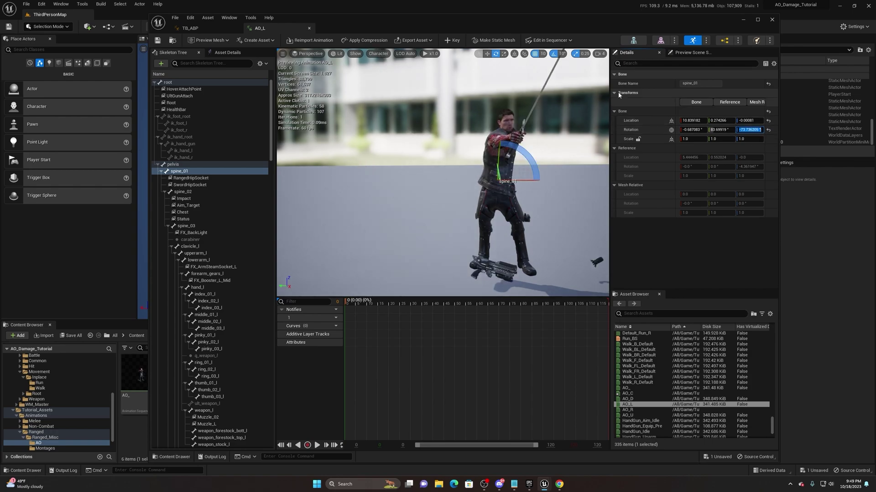
left_click(452, 41)
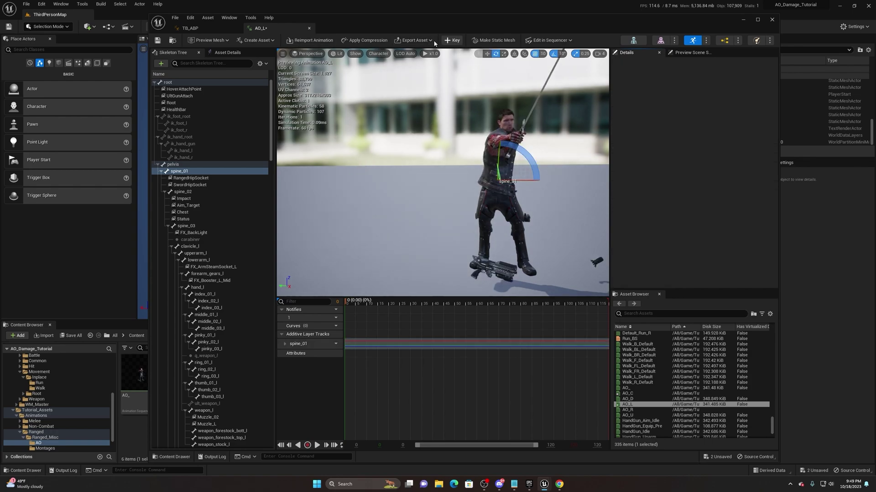
left_click(743, 21)
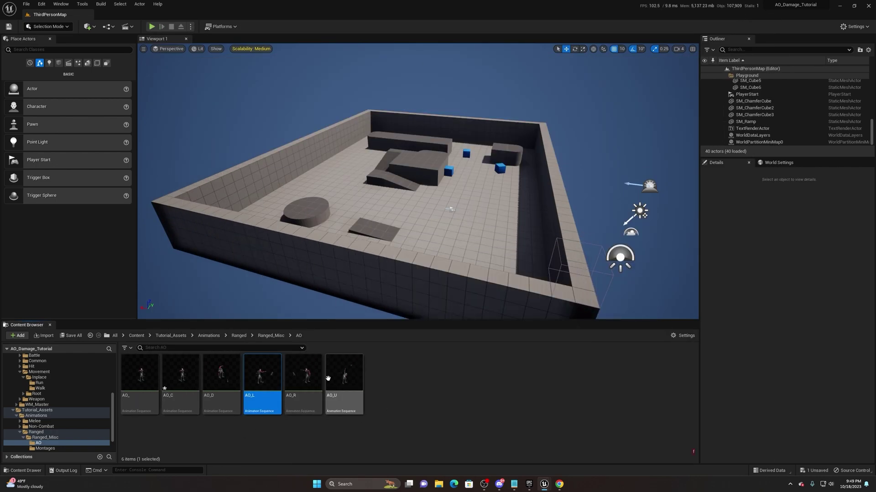